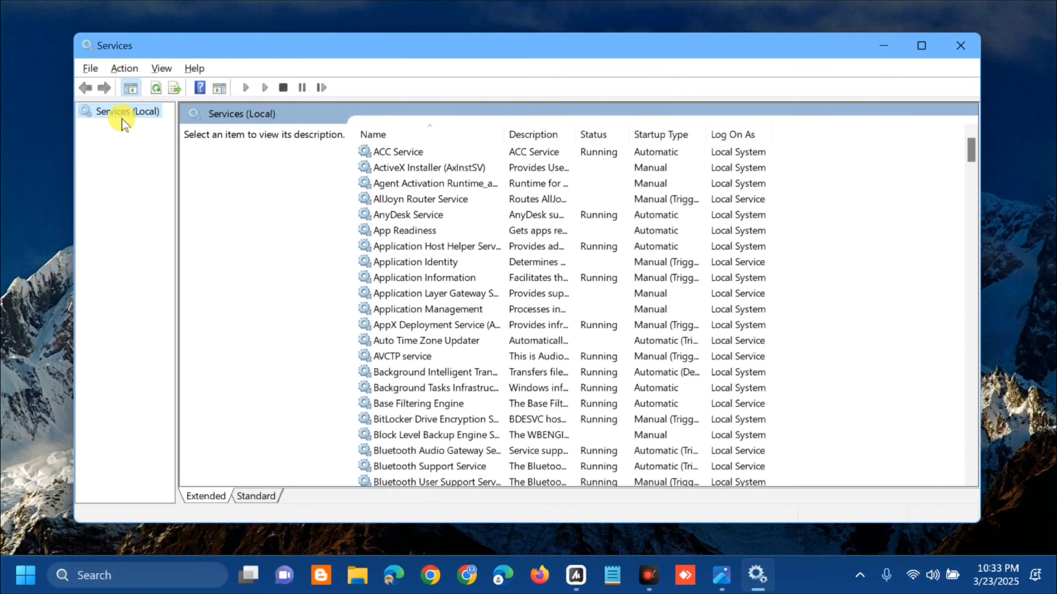
Step: Check the Windows Defender Firewall service's startup type and status in its properties, closing the dialog and the Services window when done
key(alt+F4)
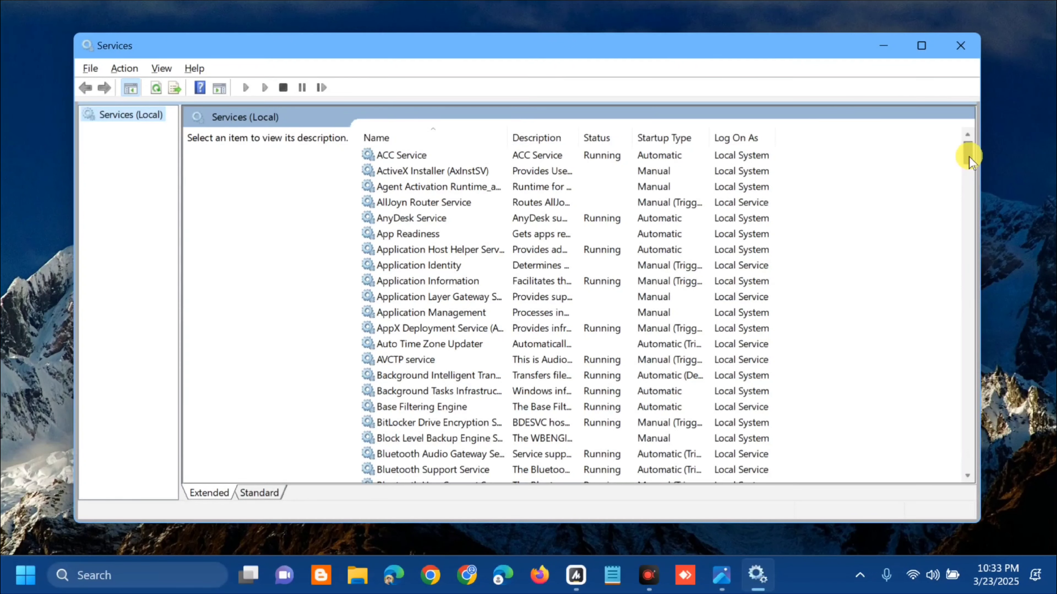
drag(968, 156, 961, 425)
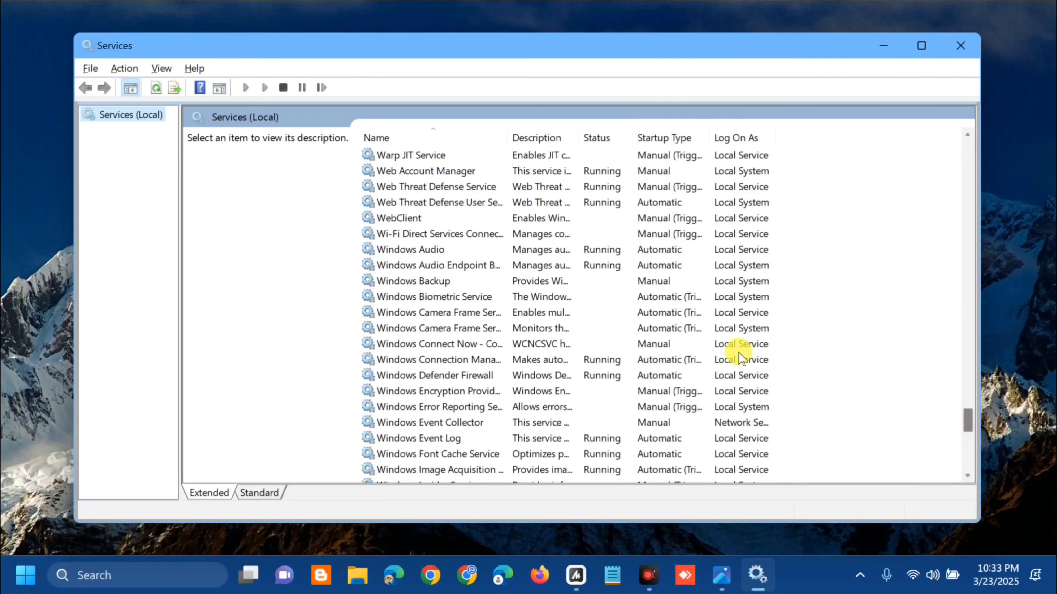
scroll(524, 217, down, 4)
click(542, 202)
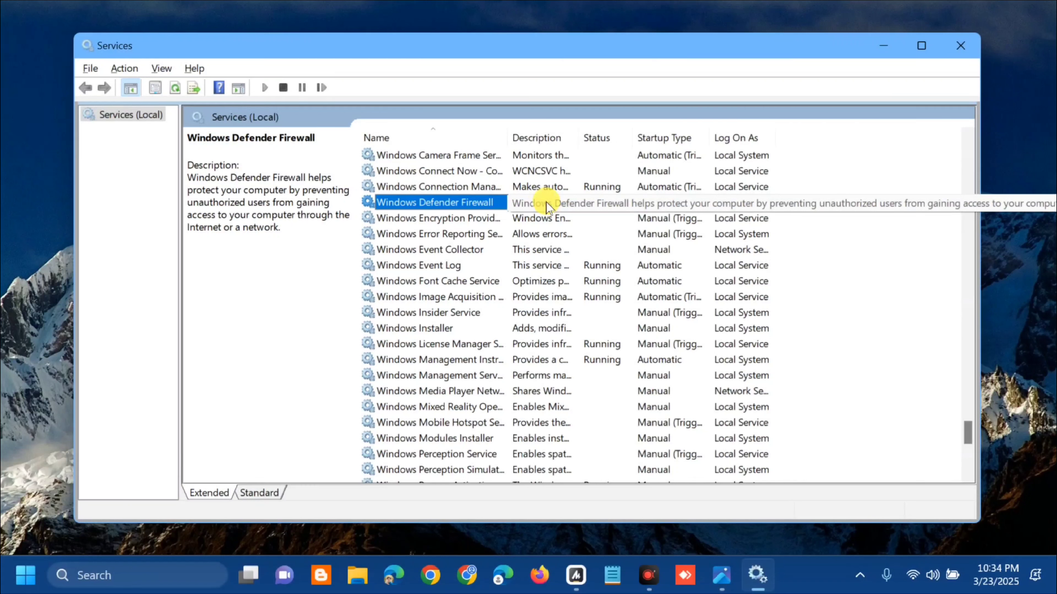
right_click(533, 207)
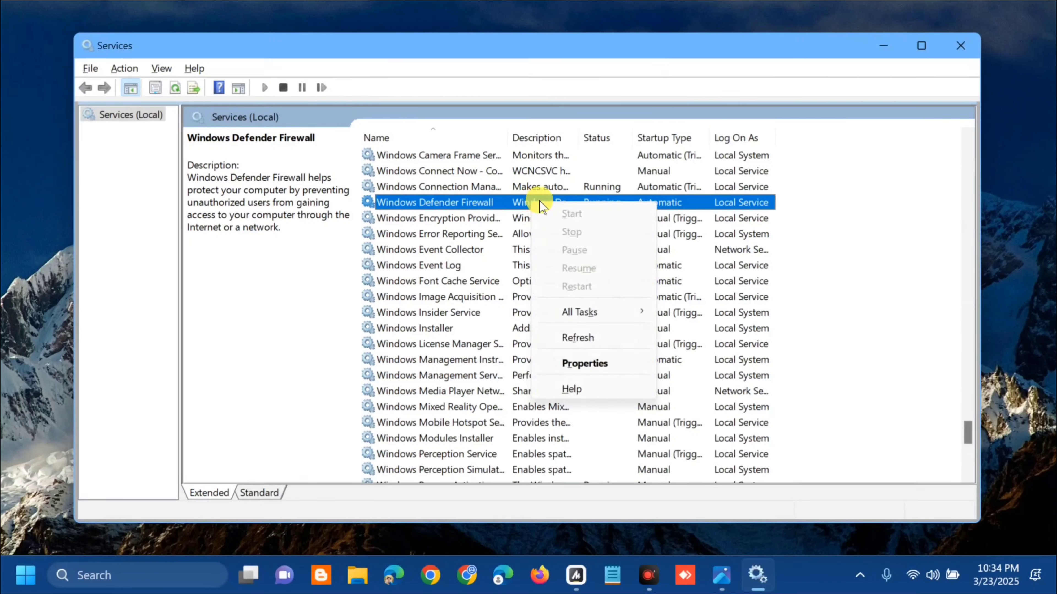
click(581, 365)
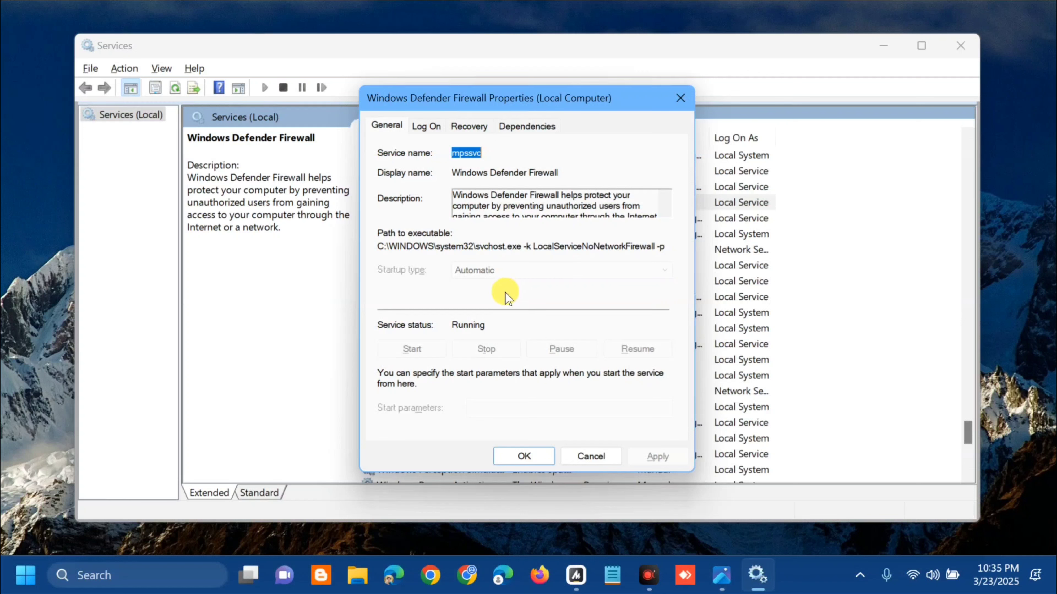
click(683, 100)
click(958, 47)
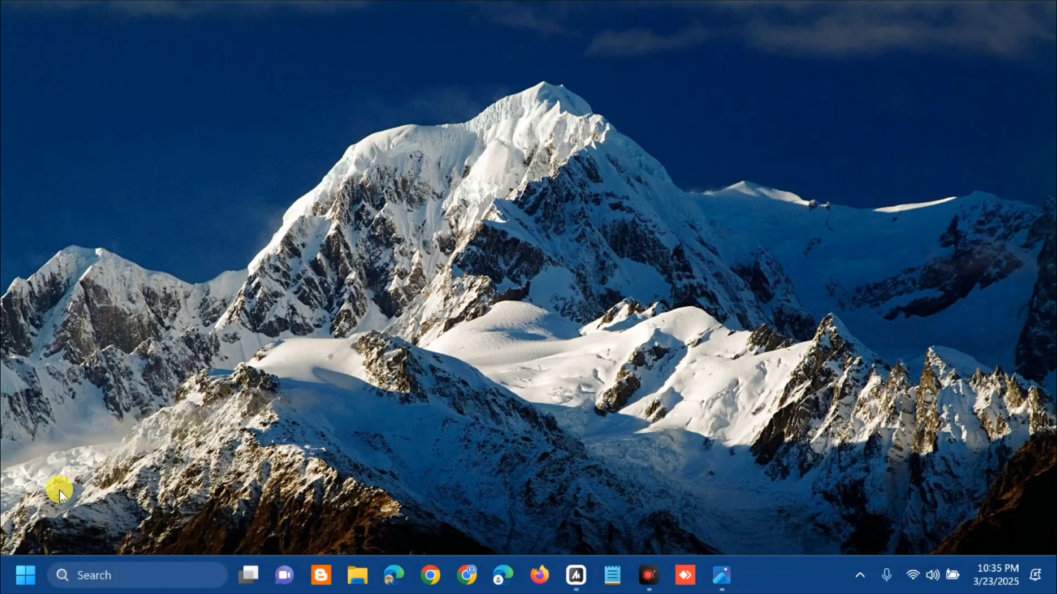
Step: Search Windows for "registry" and open Registry Editor, allowing it to make changes to the device
click(25, 575)
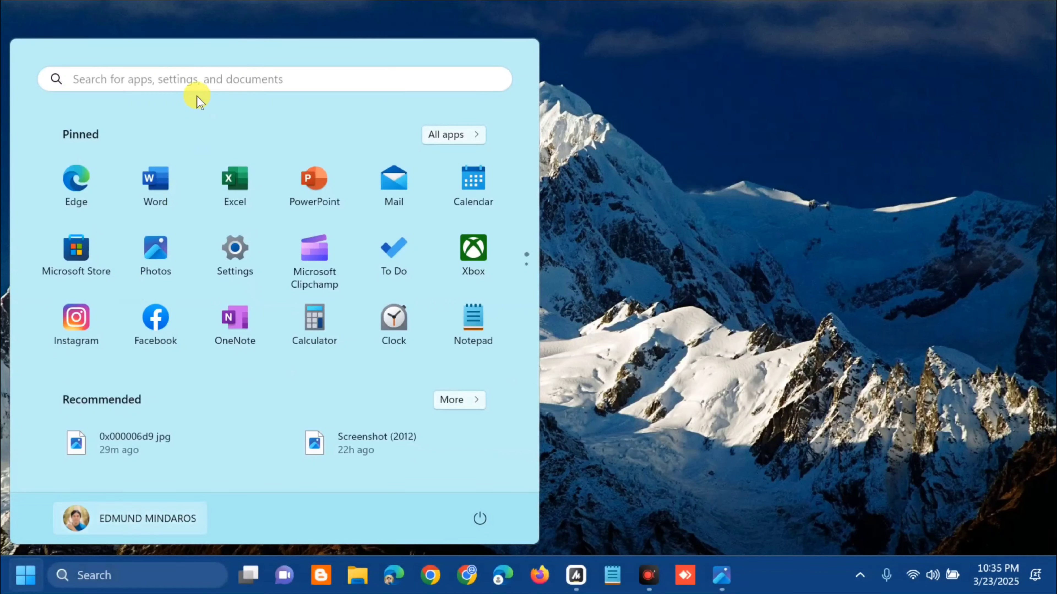
click(200, 79)
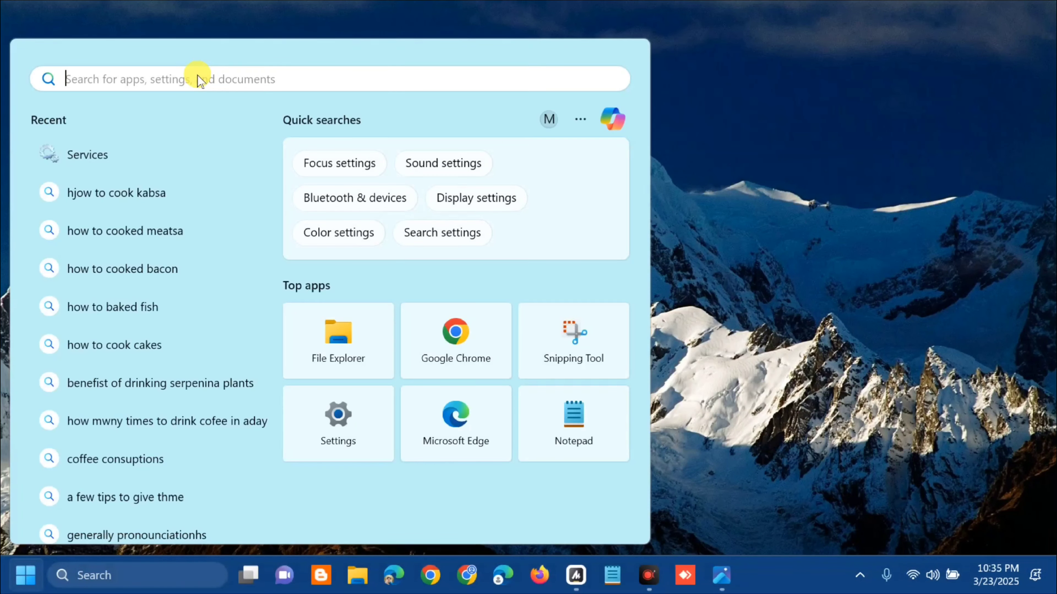
text(registry)
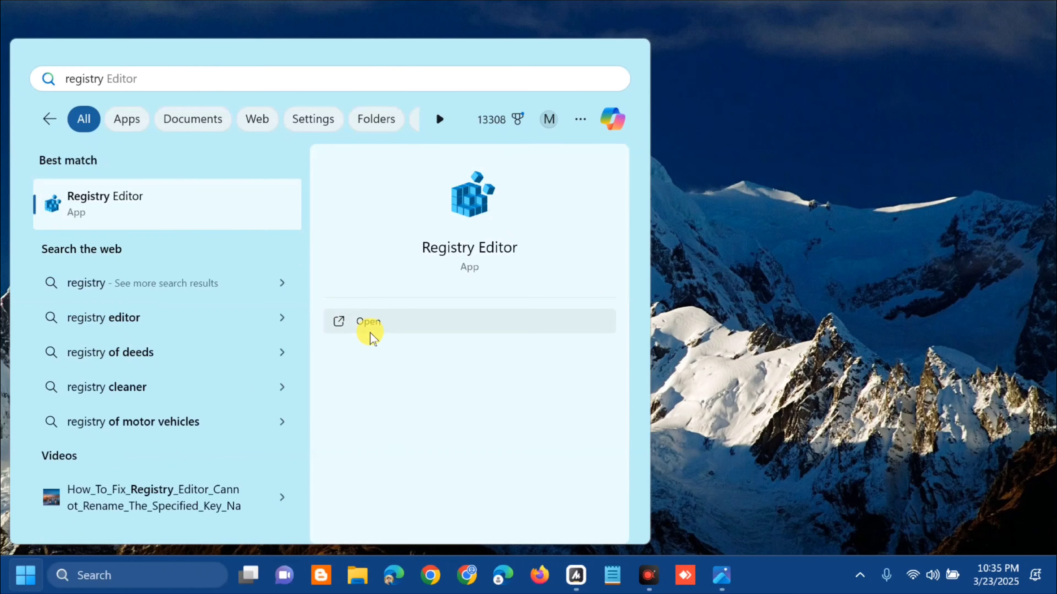
click(368, 322)
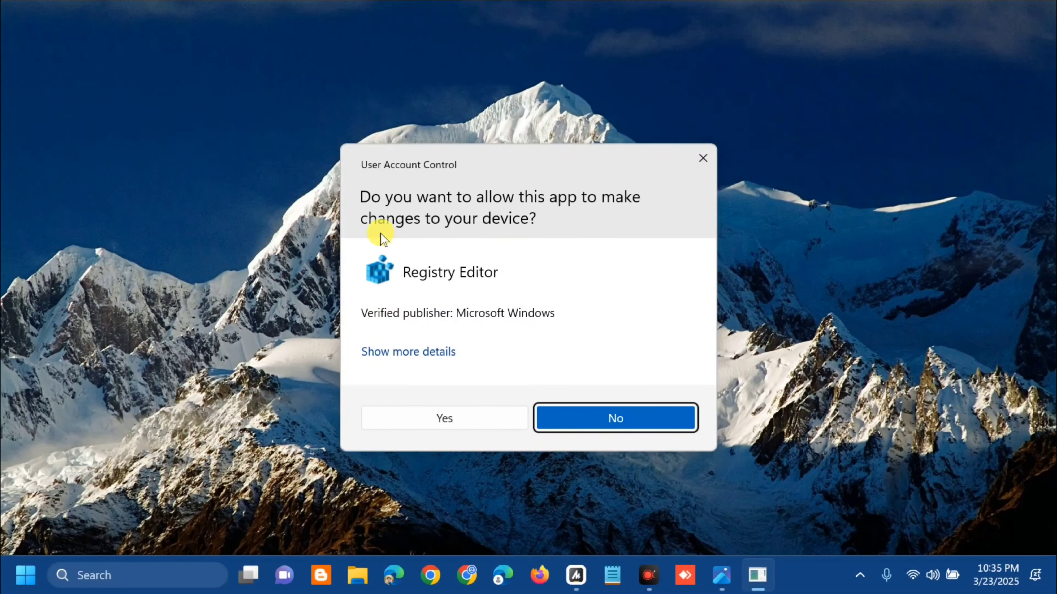
click(458, 417)
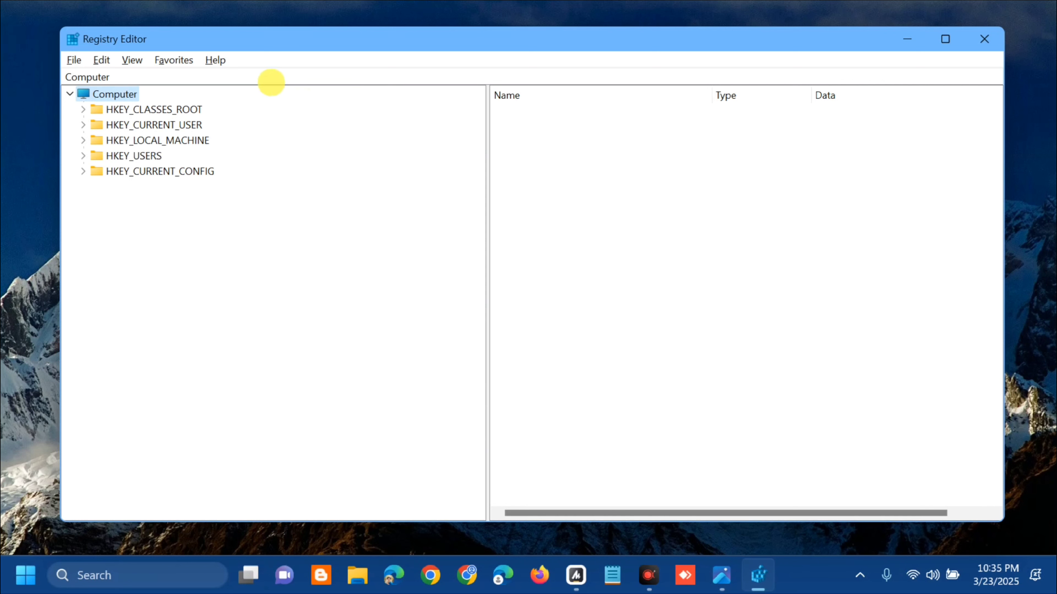
Step: Open the registry key HKEY_LOCAL_MACHINE\SYSTEM\CurrentControlSet\Services\mpssvc
double_click(134, 140)
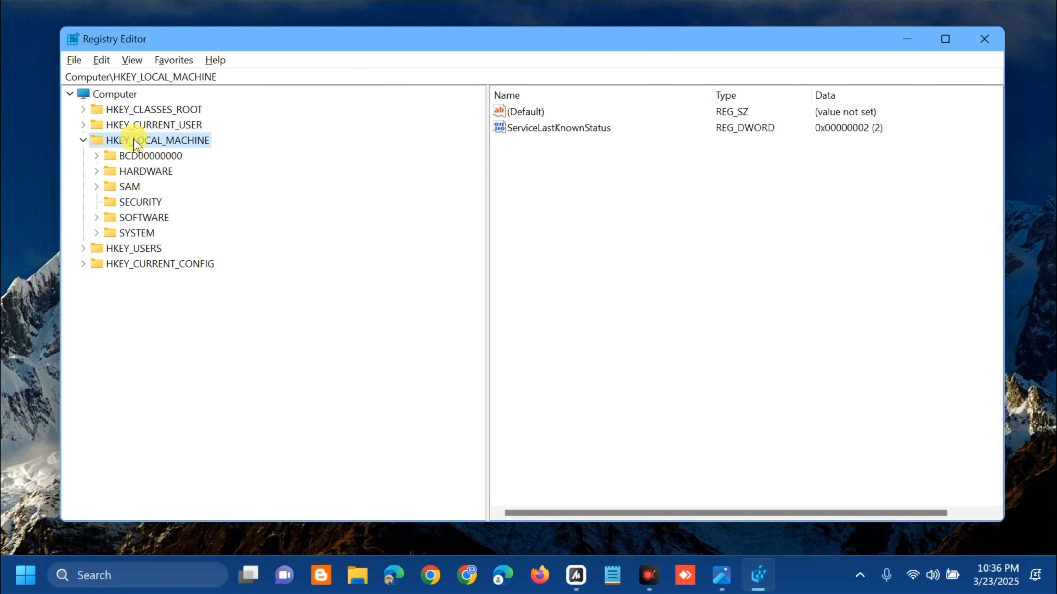
double_click(134, 235)
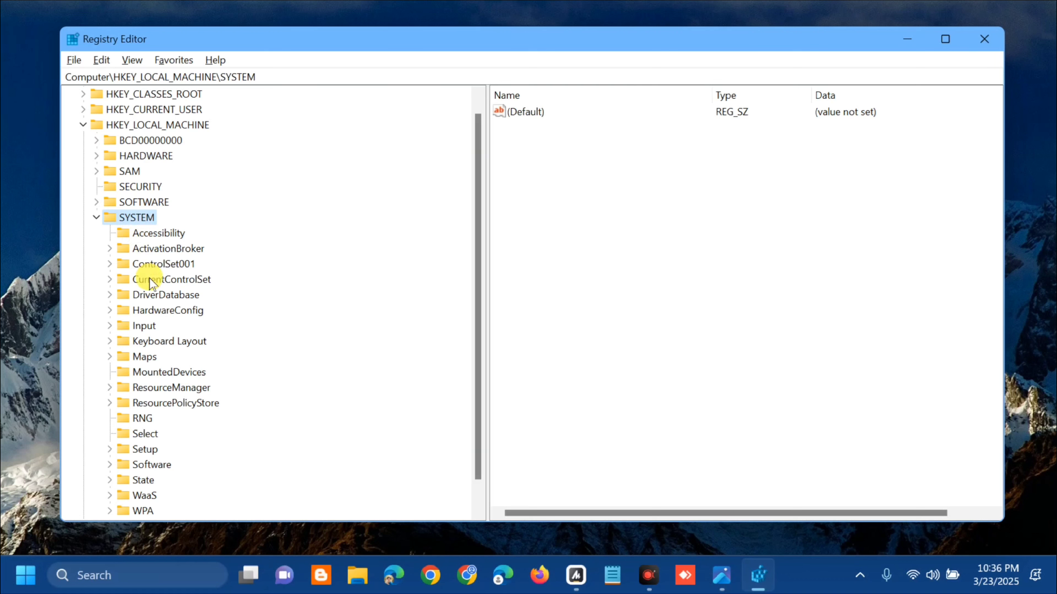
double_click(159, 279)
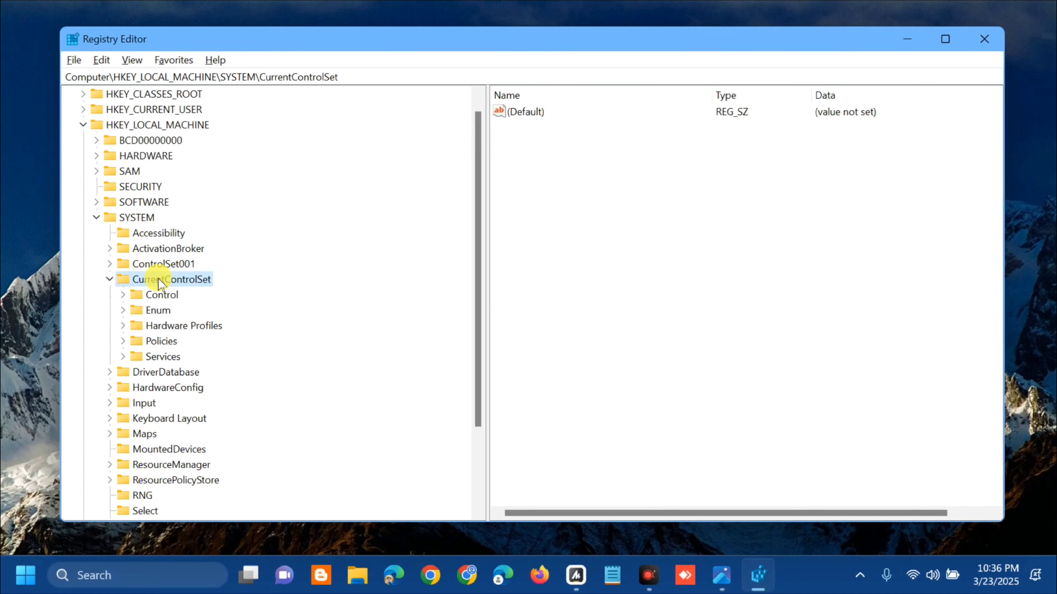
double_click(163, 357)
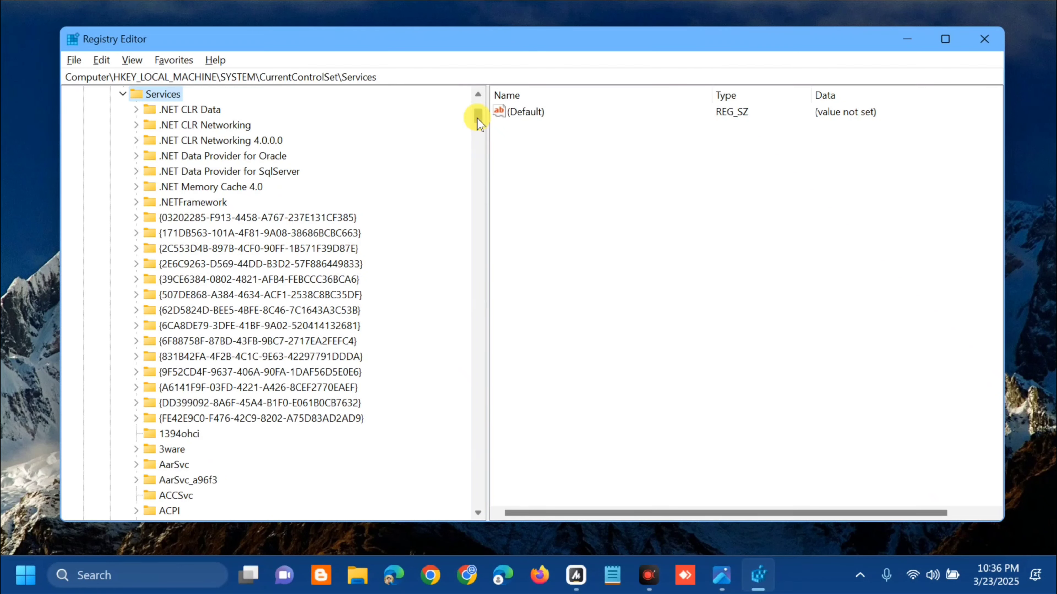
drag(478, 122, 478, 293)
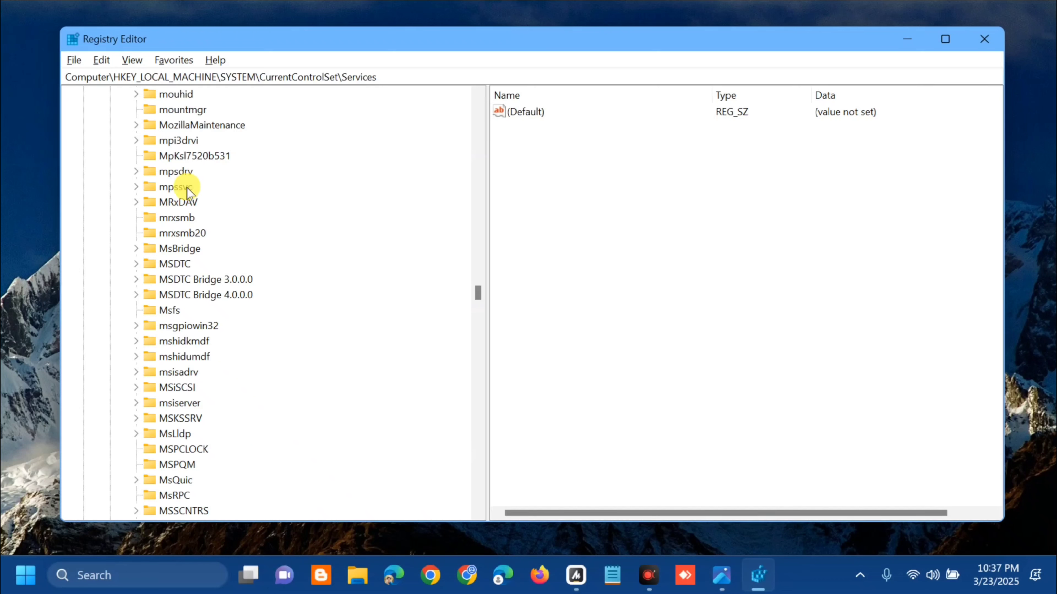
click(187, 190)
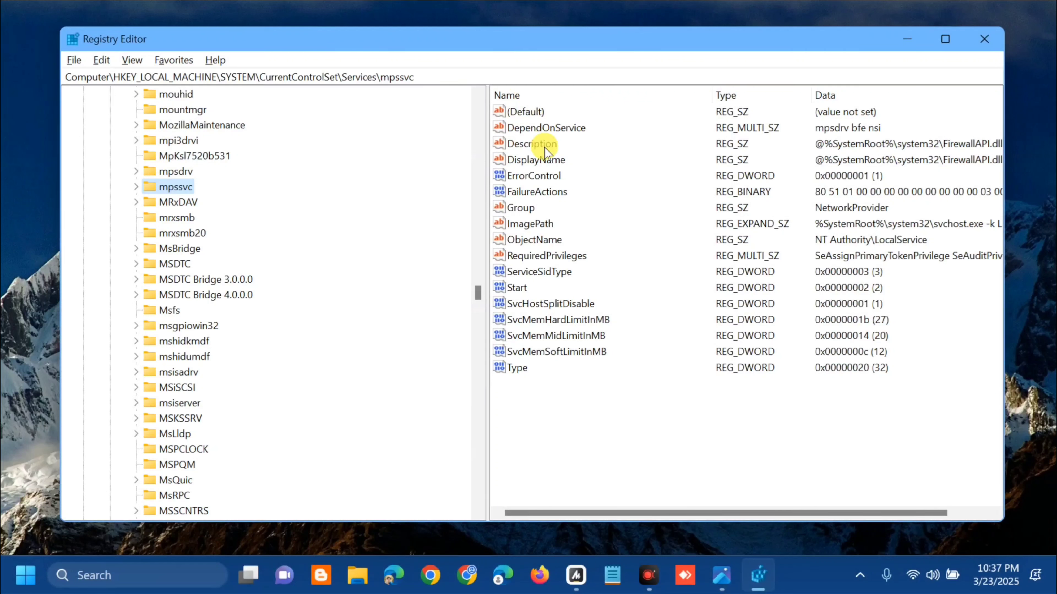
Step: Set the mpssvc key's Start DWORD to 2 with a hexadecimal base, and minimize Registry Editor
click(520, 290)
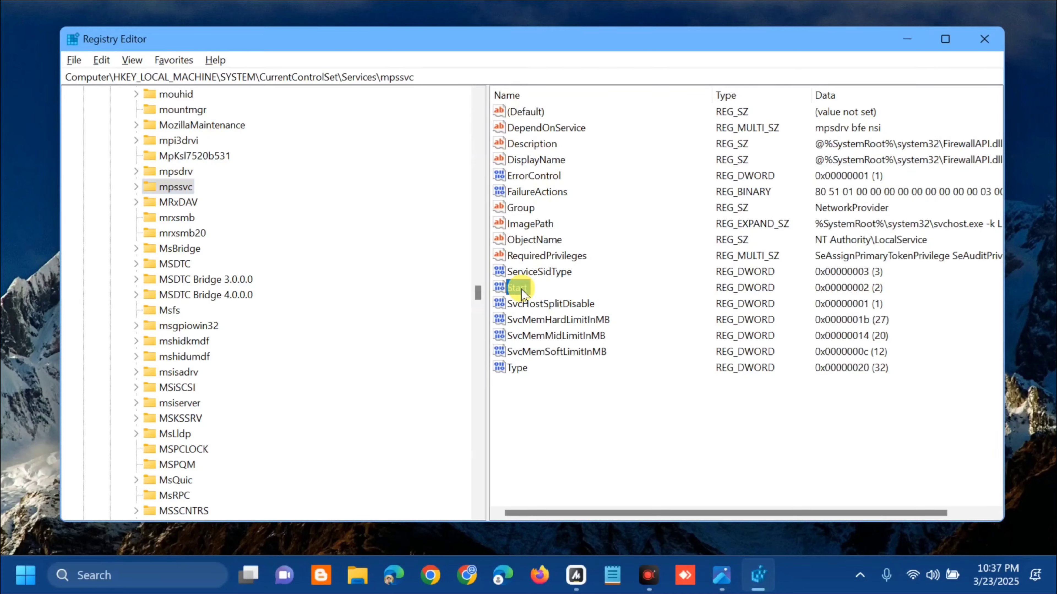
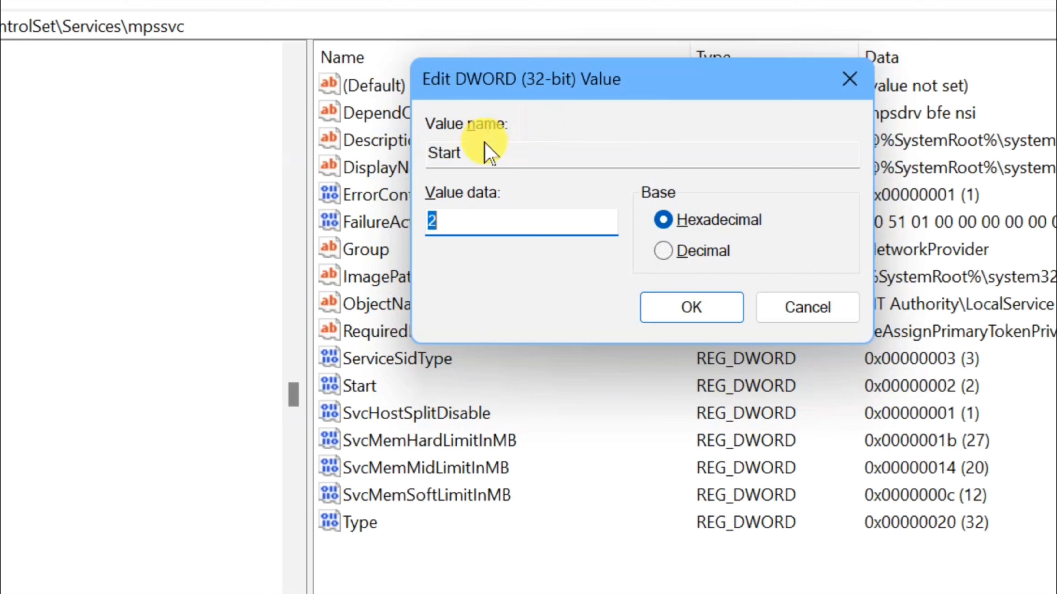
click(476, 221)
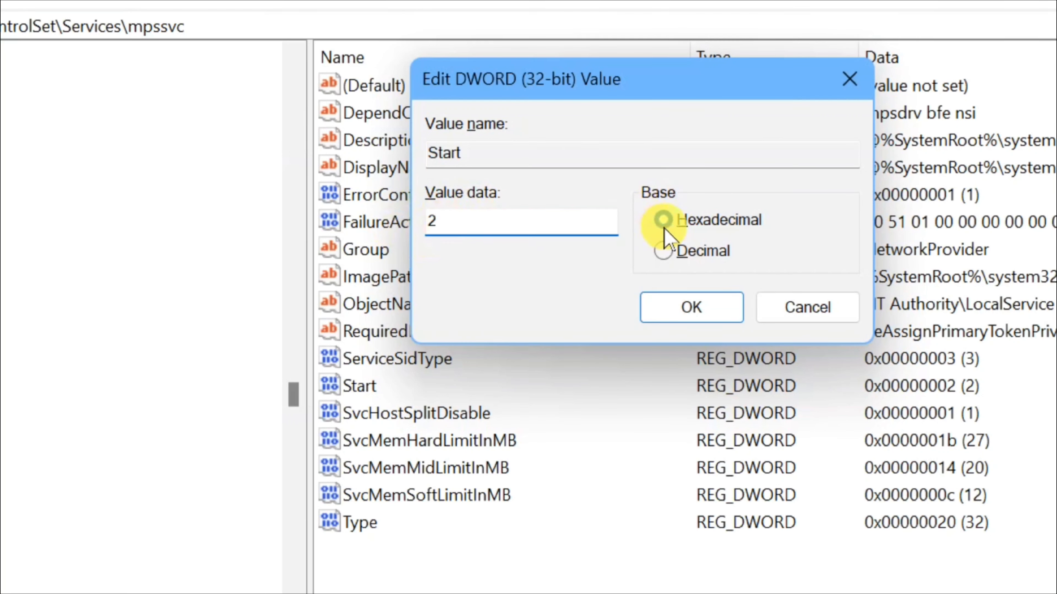
click(694, 317)
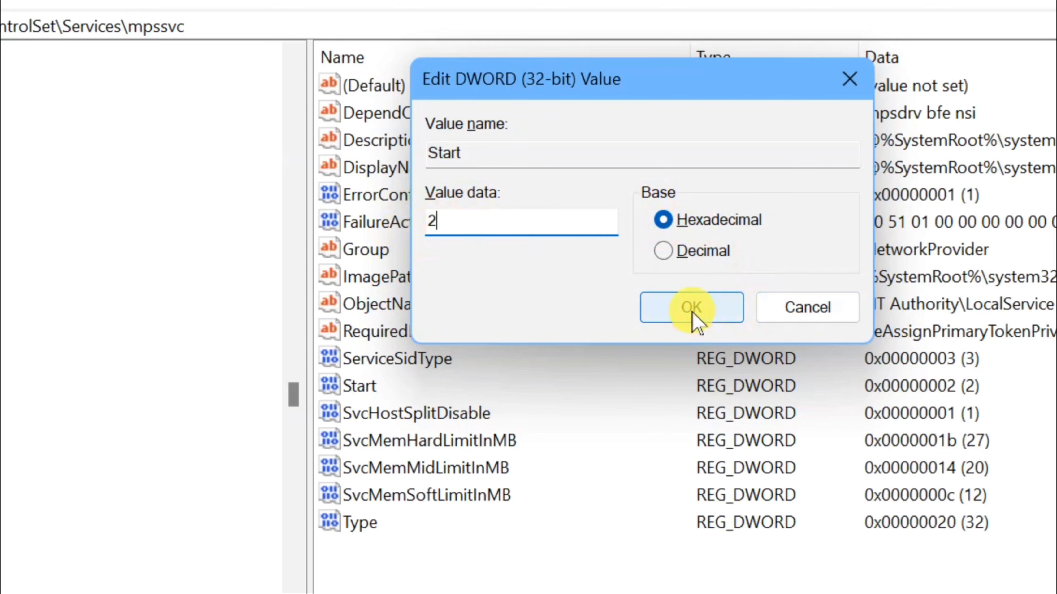
click(693, 309)
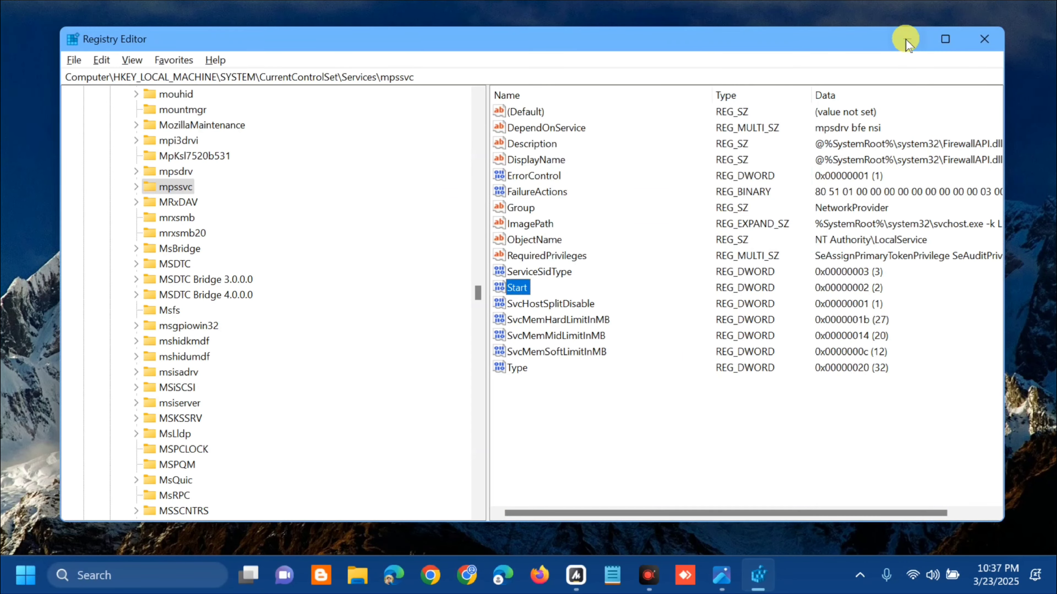
click(907, 39)
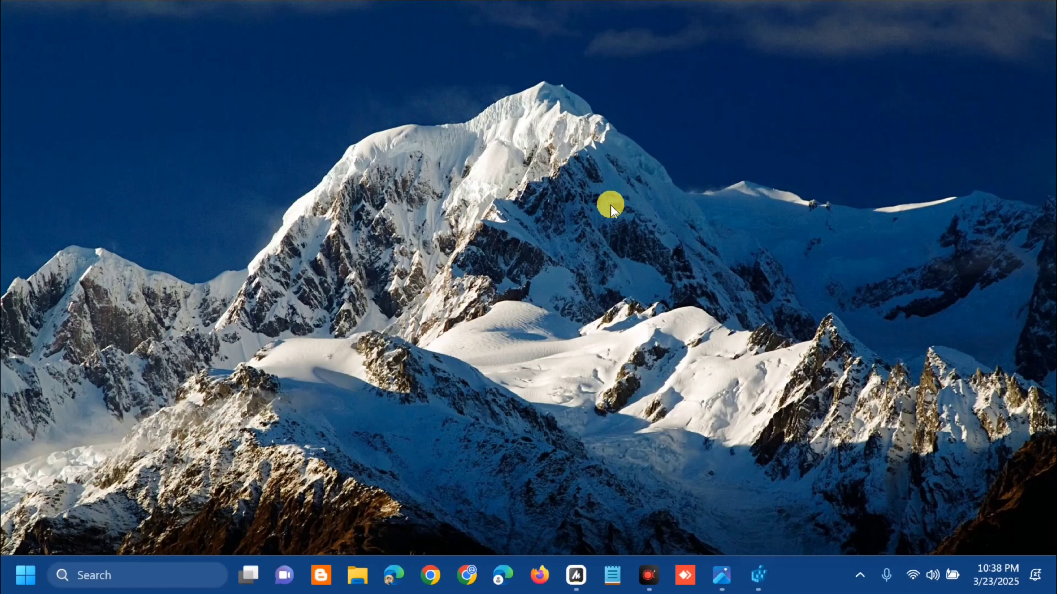
click(26, 575)
click(474, 520)
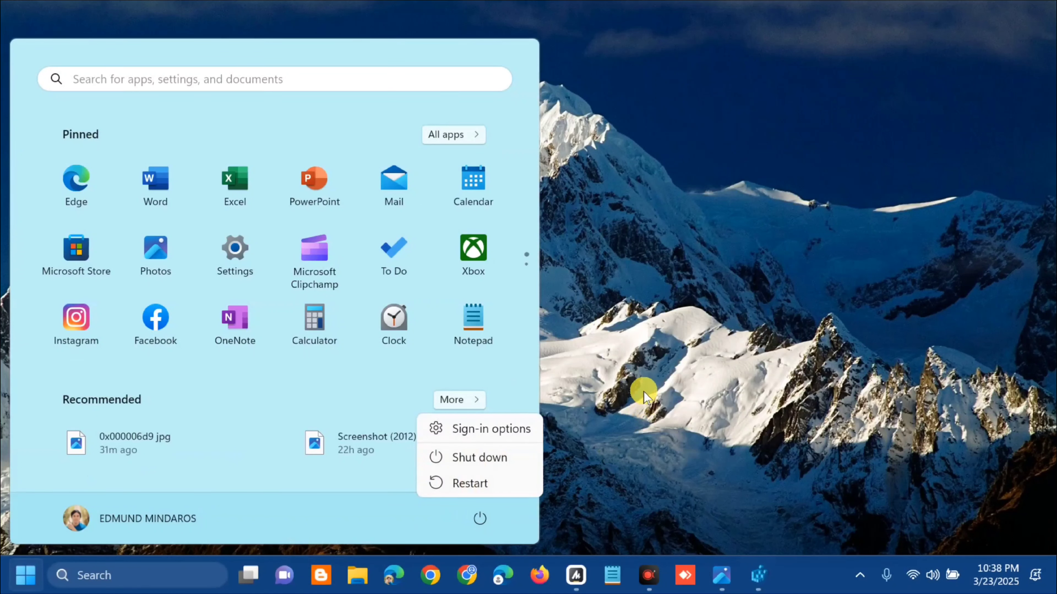
click(647, 381)
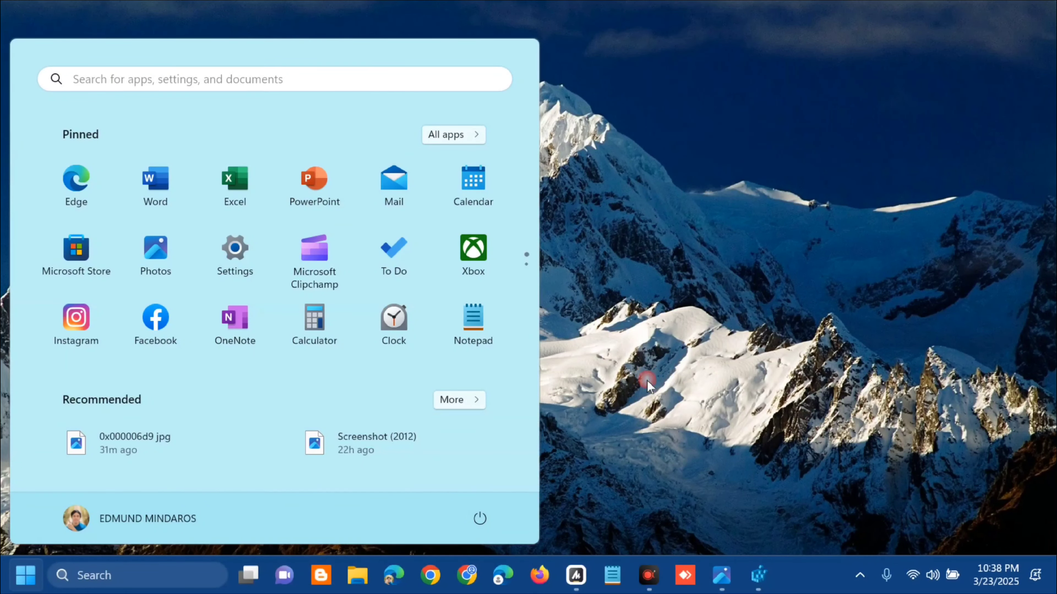
click(647, 374)
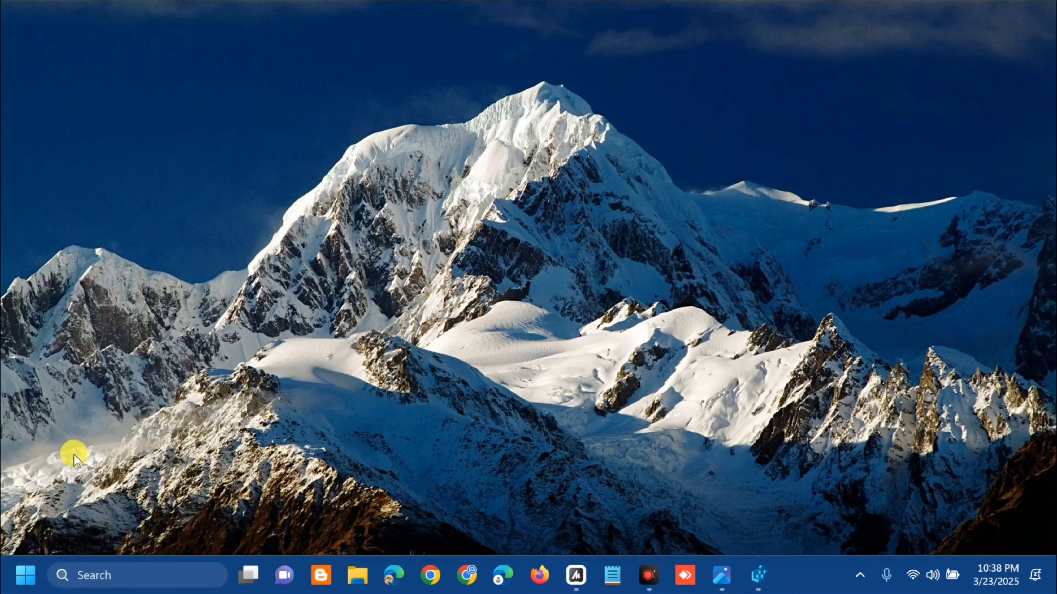
Step: Open Device Manager and expand the Print queues category
right_click(23, 576)
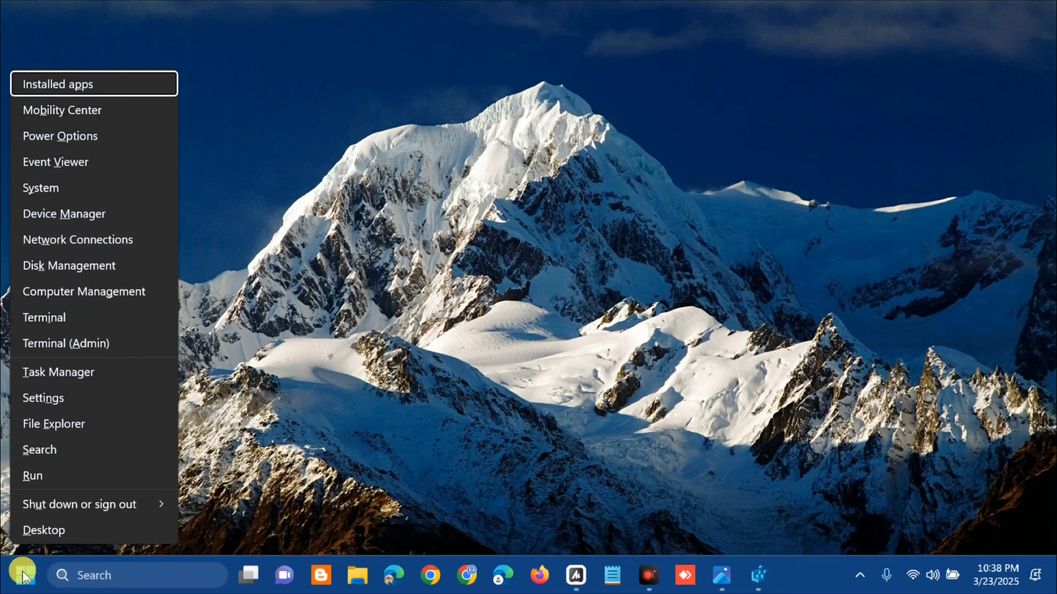
click(66, 215)
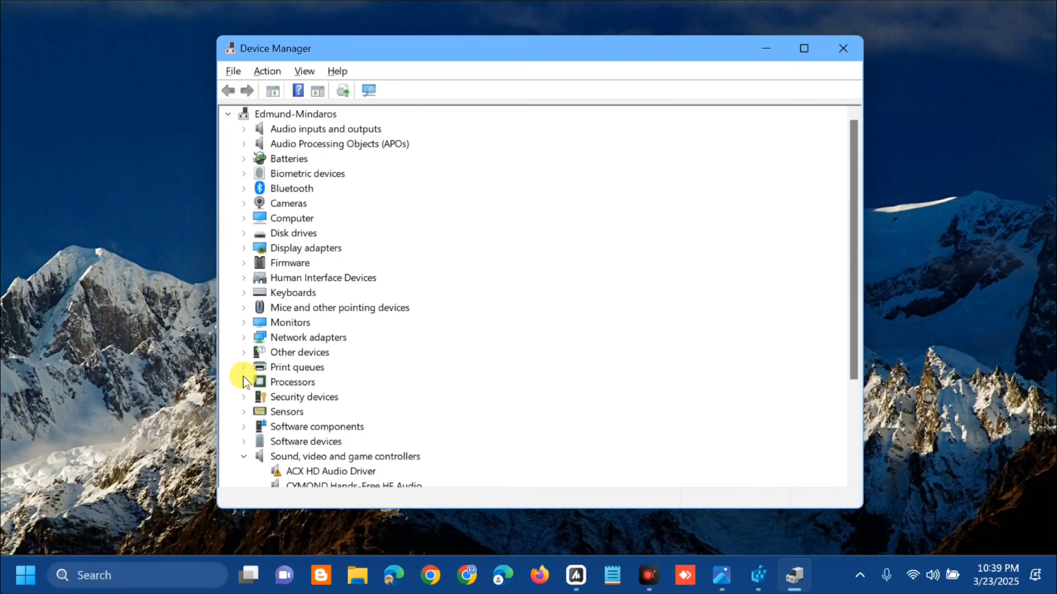
click(244, 367)
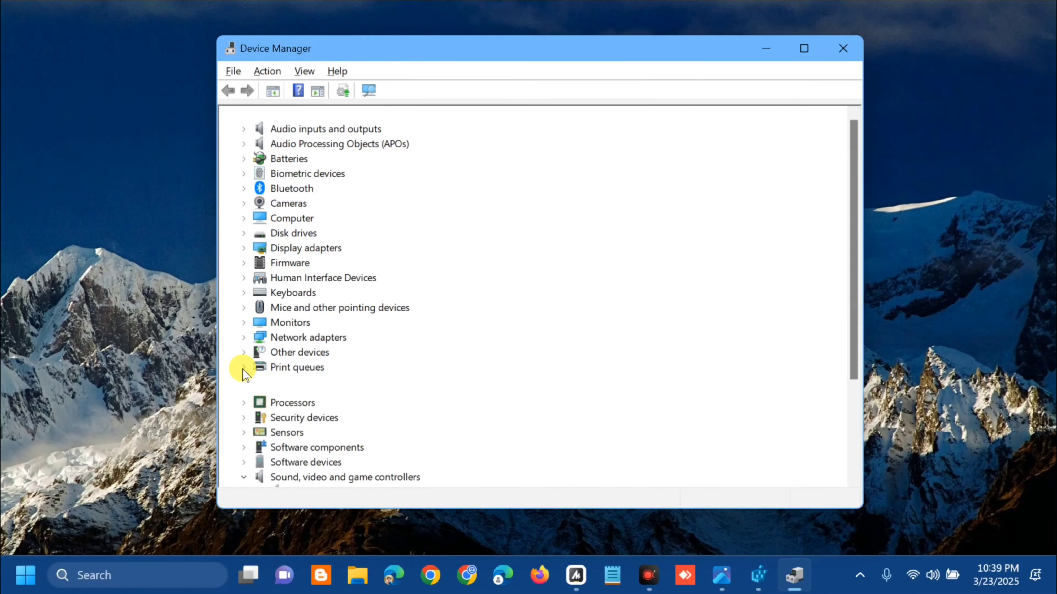
scroll(559, 323, down, 3)
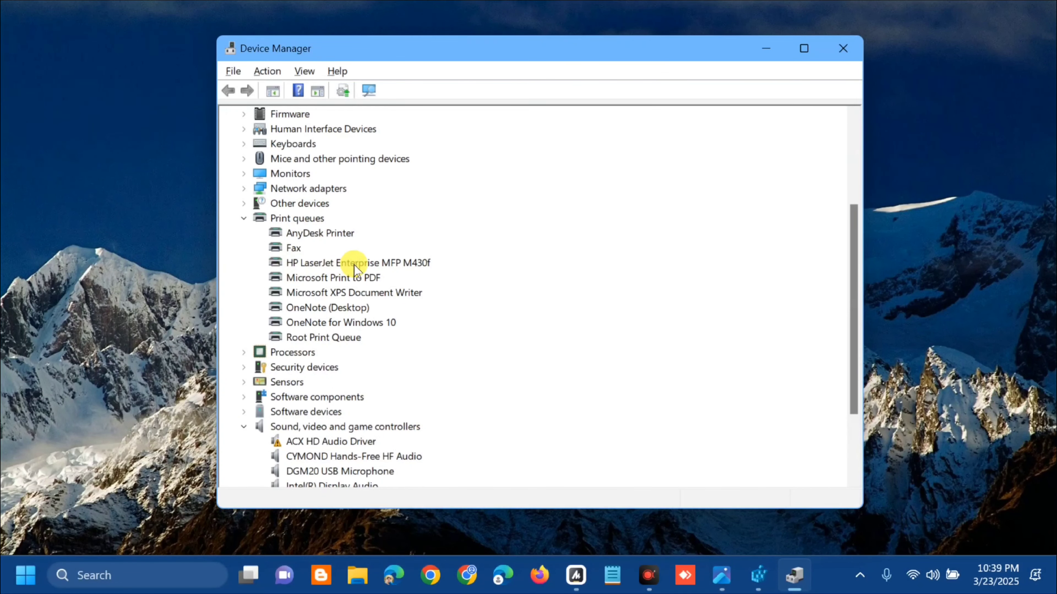
Step: Run an automatic driver update search for the HP LaserJet Enterprise MFP M430f, and close the wizard and Device Manager
click(428, 263)
right_click(428, 263)
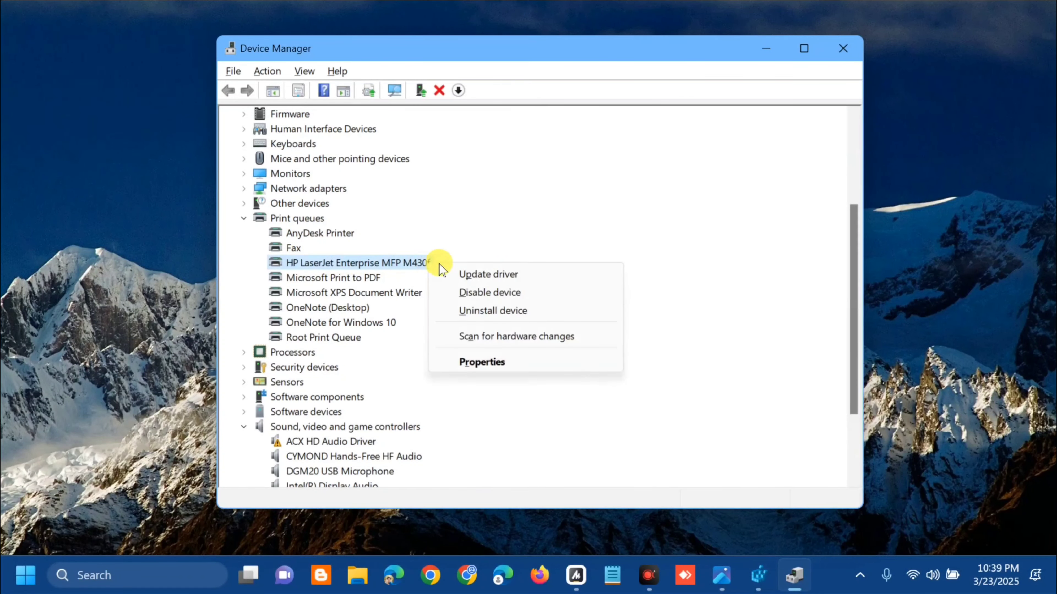
click(492, 277)
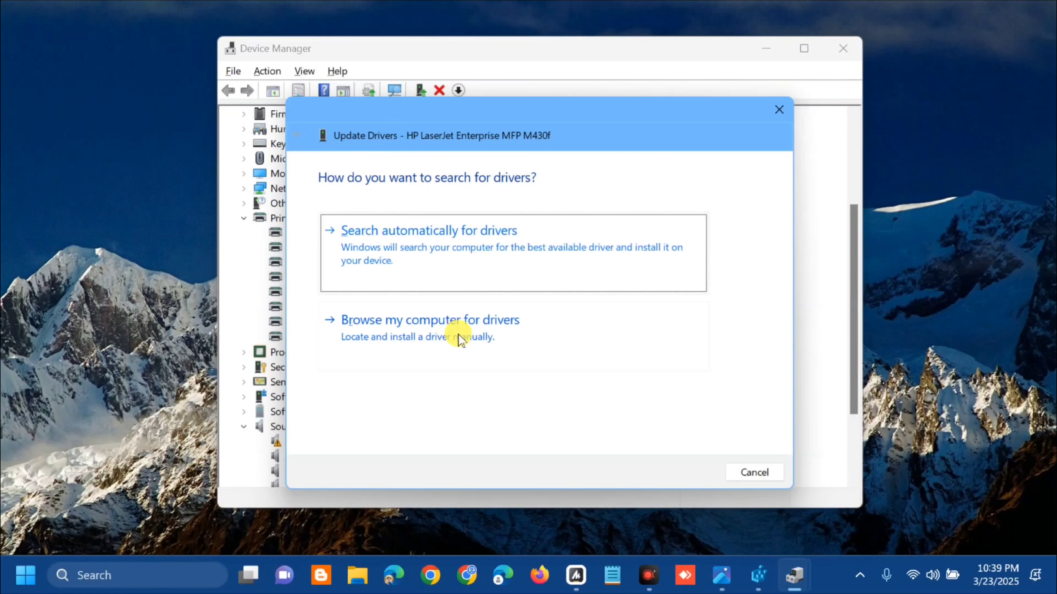
click(447, 249)
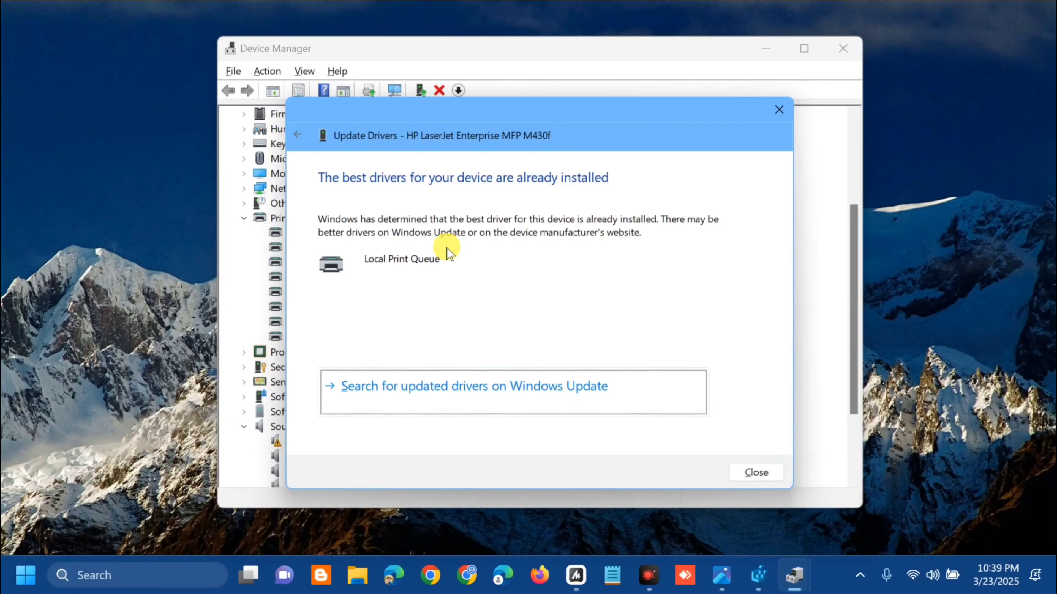
click(748, 474)
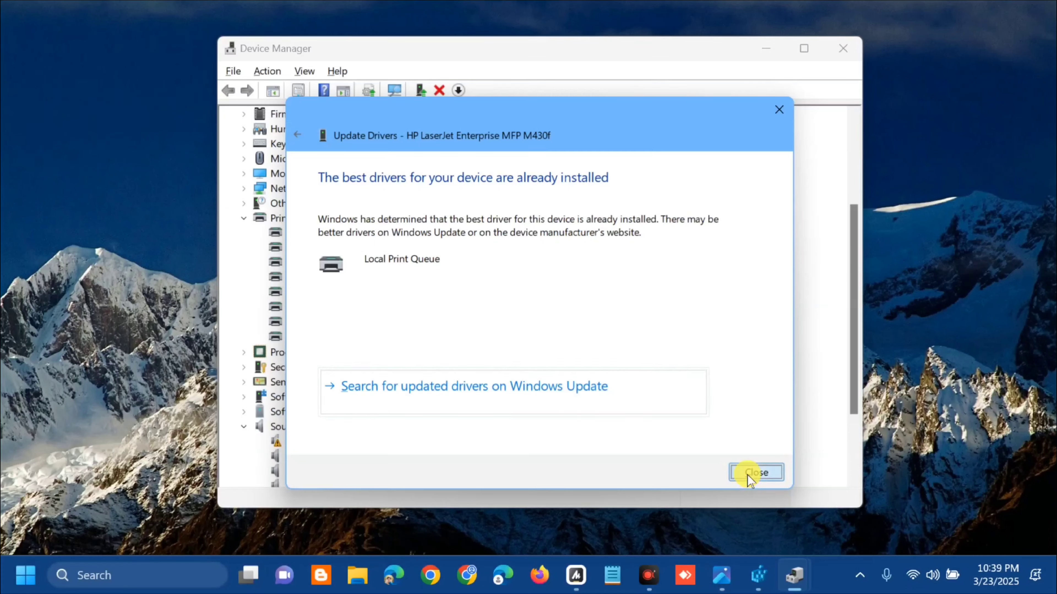
click(842, 50)
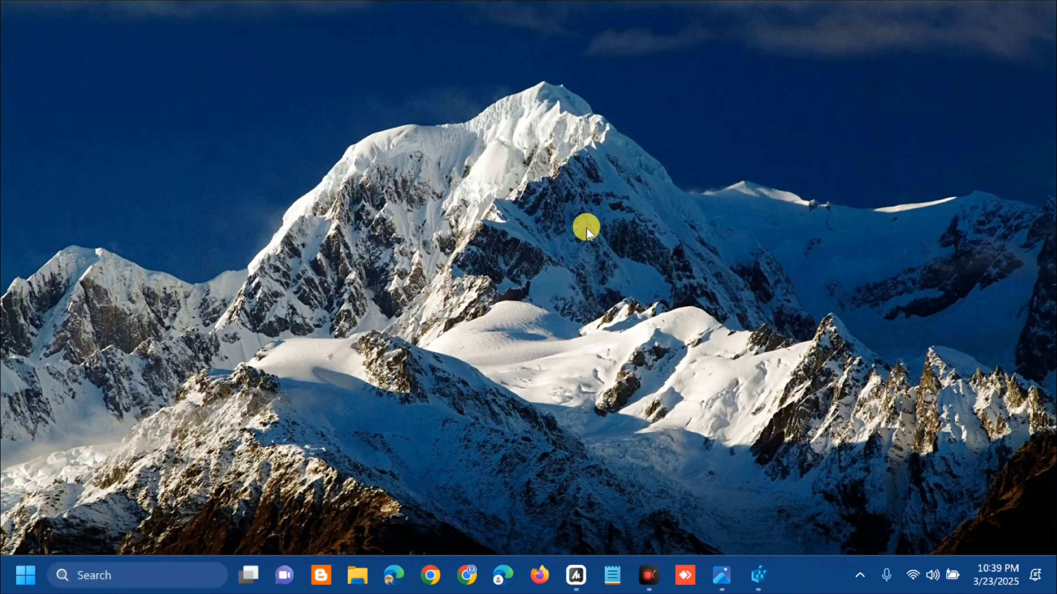
click(26, 577)
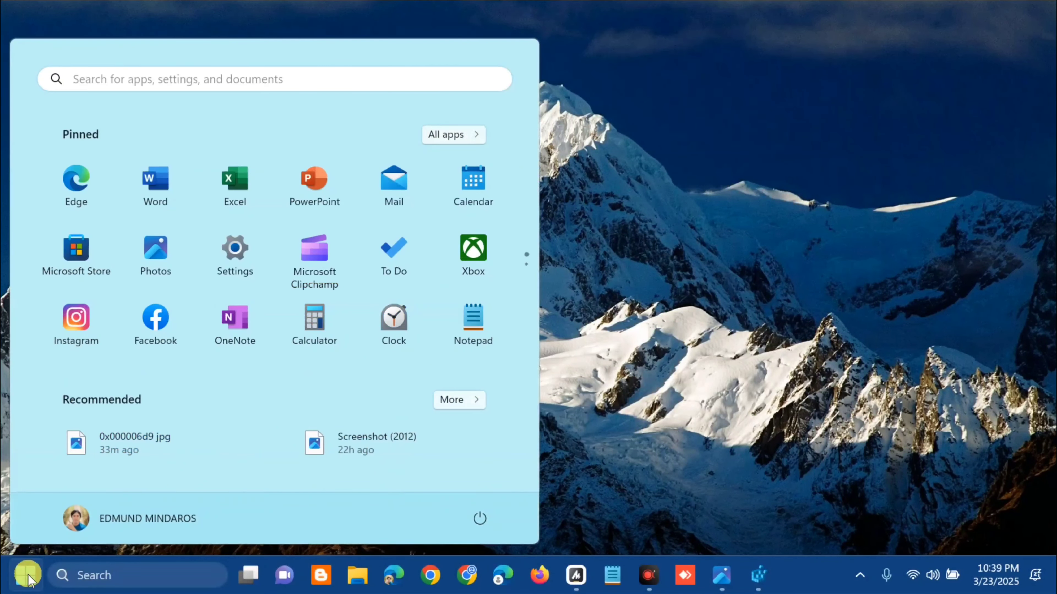
click(479, 518)
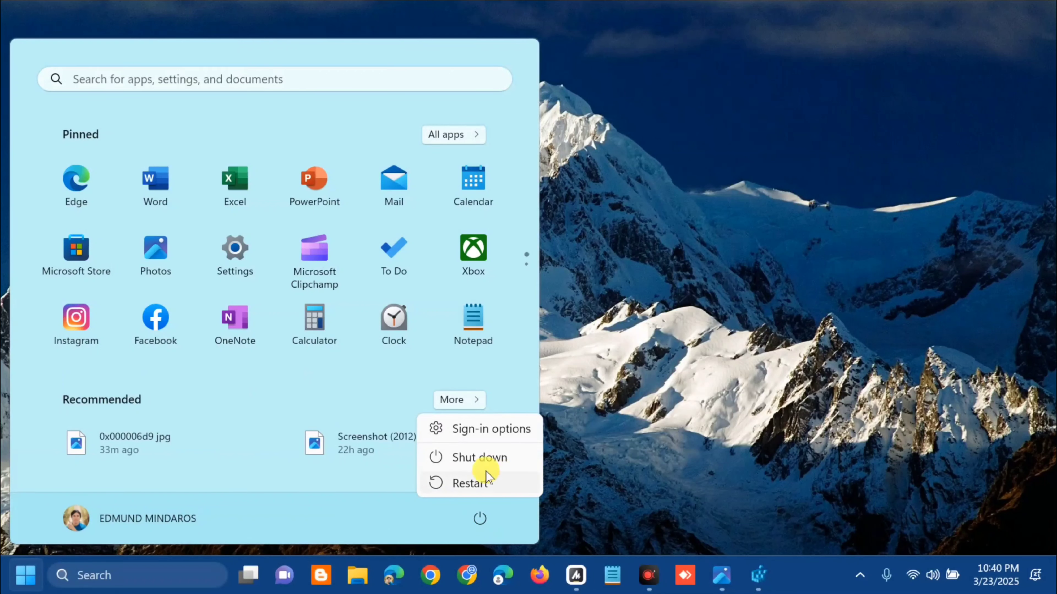
click(705, 330)
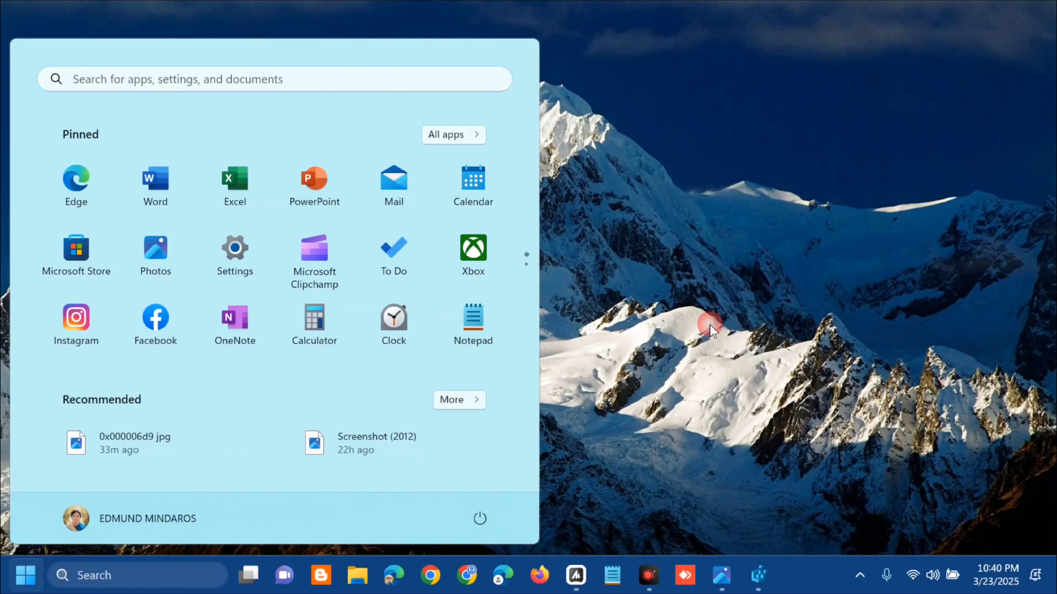
click(710, 325)
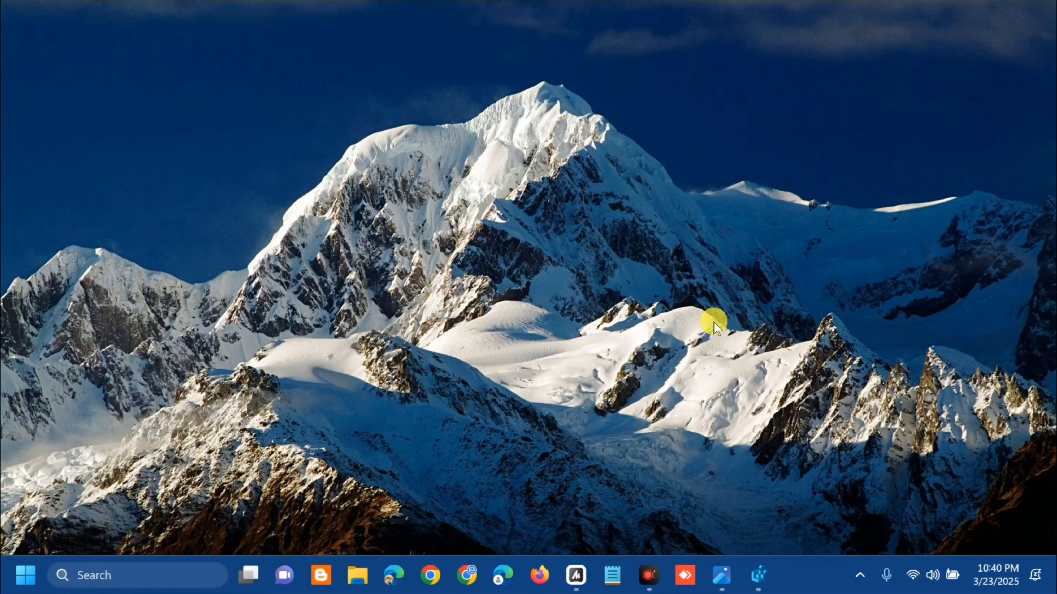